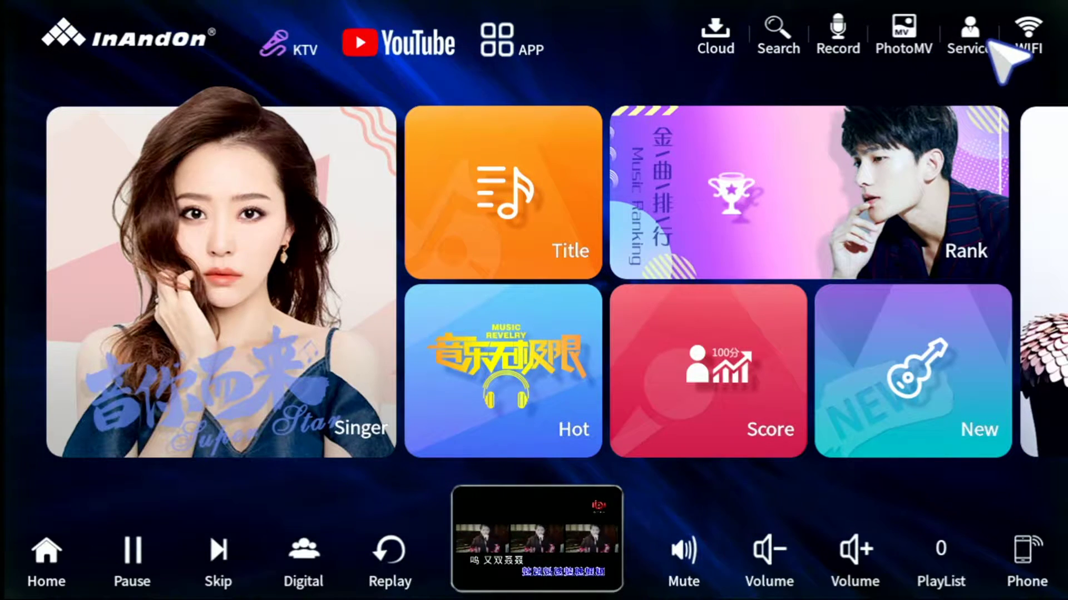
Step: Go to Service > Setting > System Maint > 磁盘管理 and start Scan song, confirming the prompt
click(984, 33)
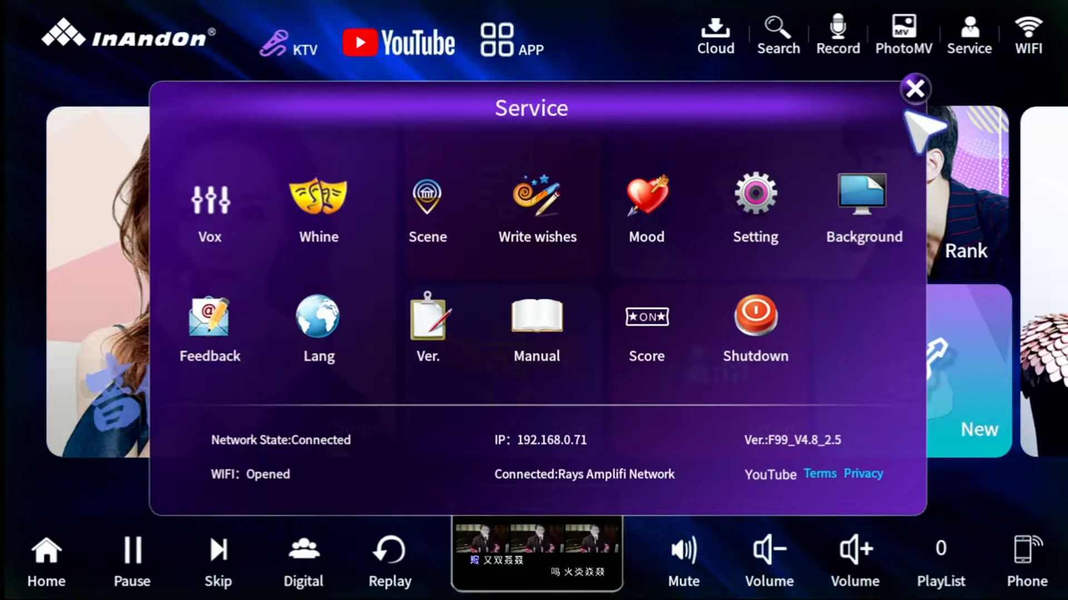
key(Escape)
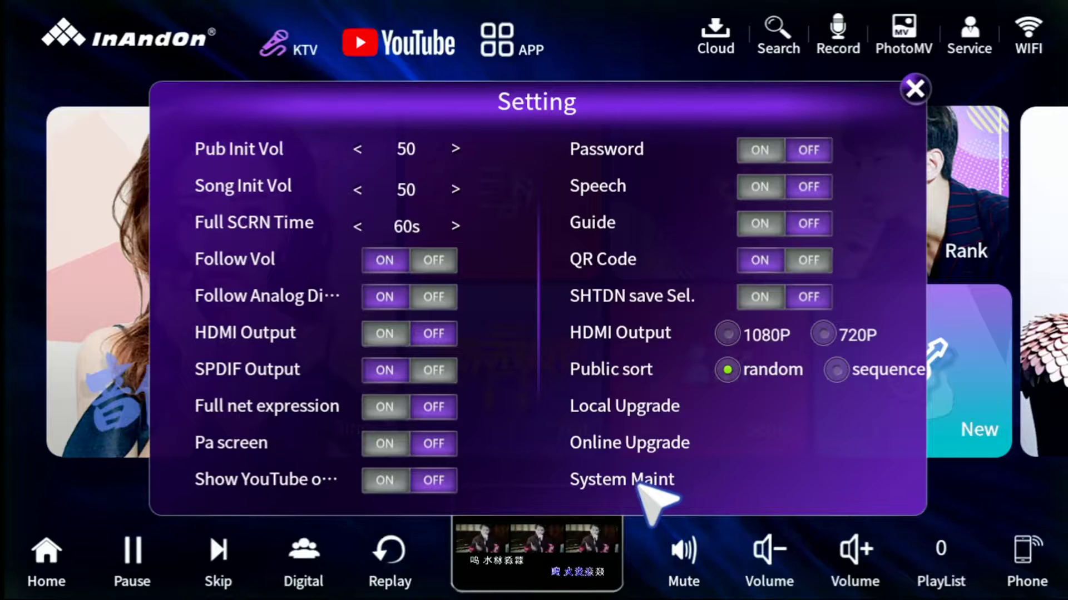
click(647, 482)
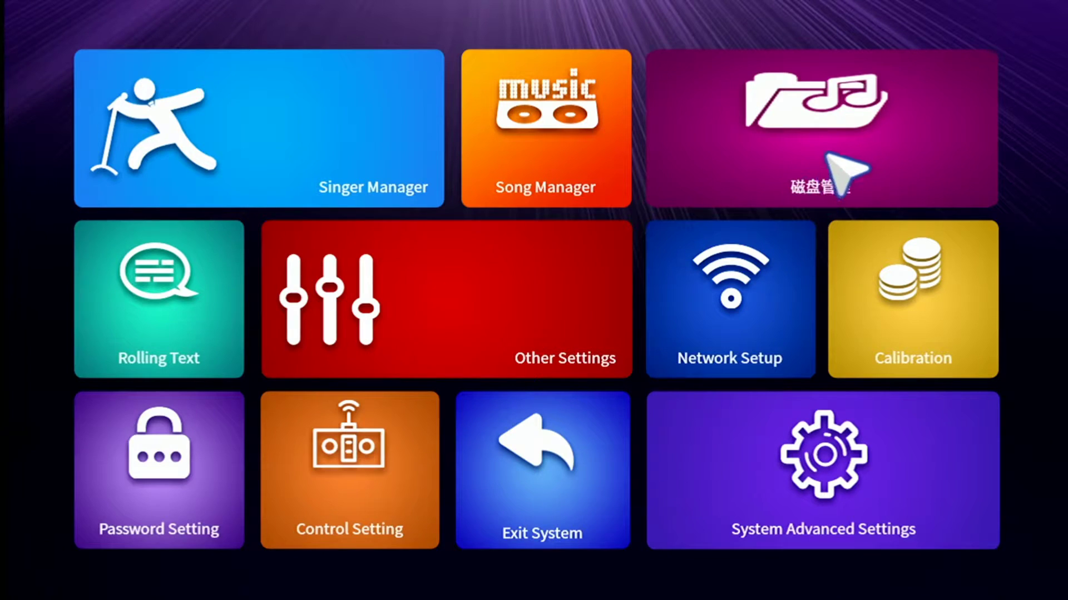
click(806, 186)
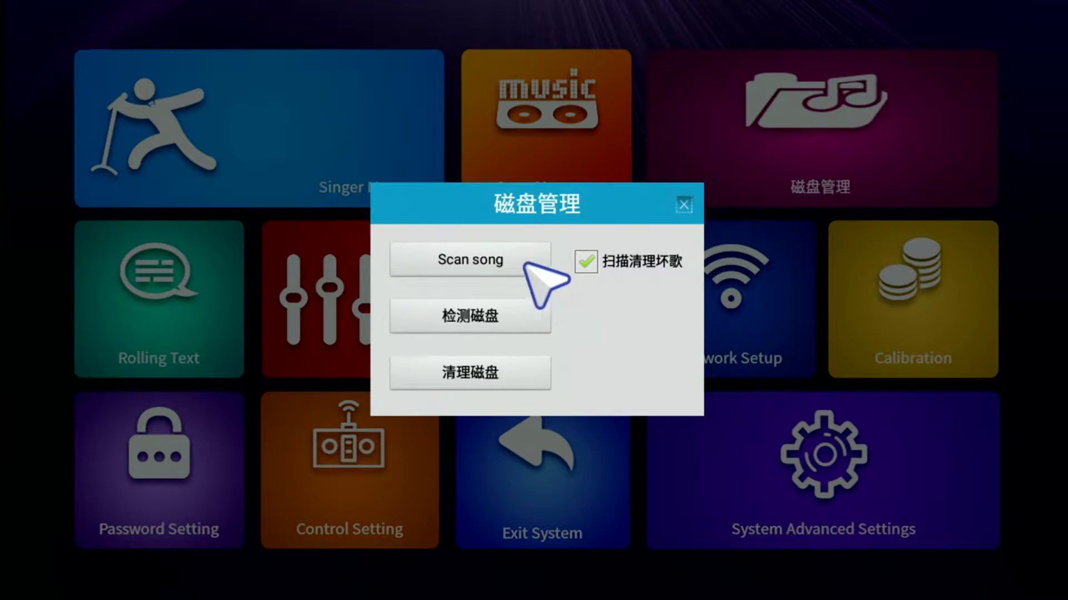
click(512, 252)
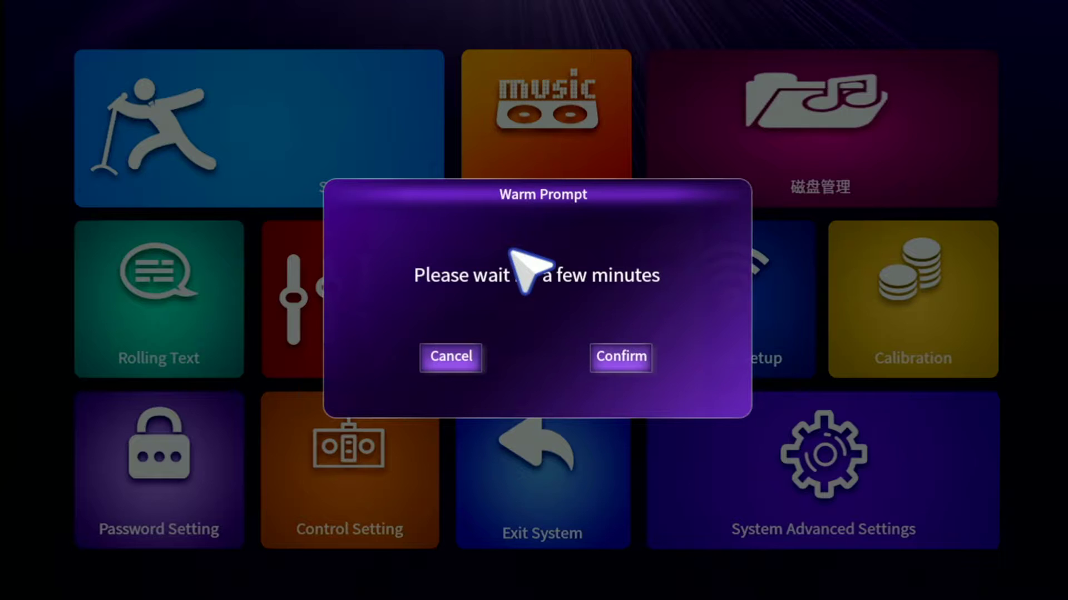
click(640, 367)
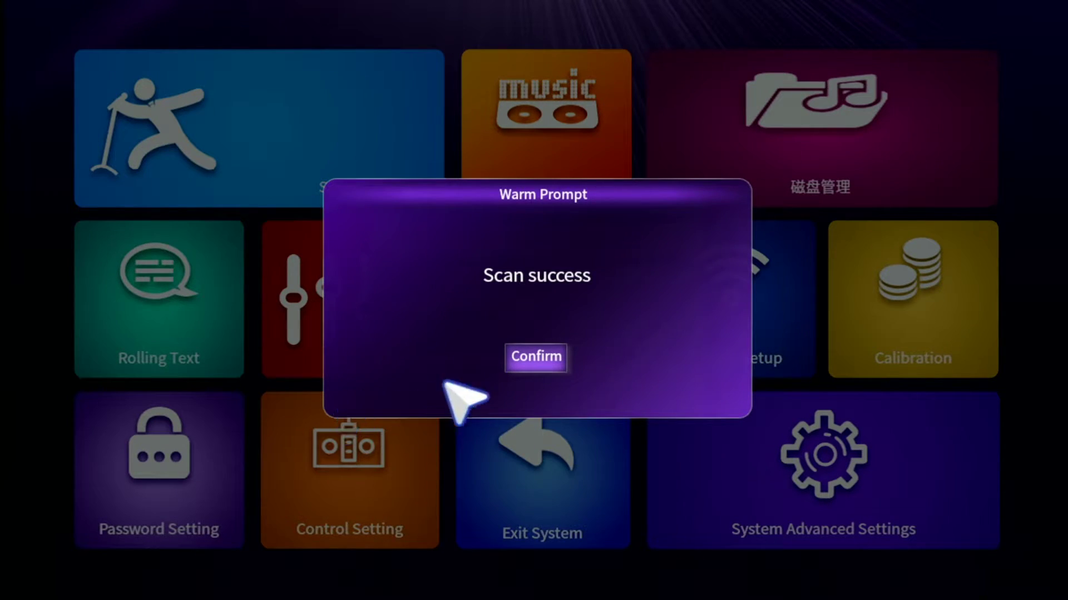
Step: Confirm the 'Scan success' notice once the song scan finishes
click(543, 355)
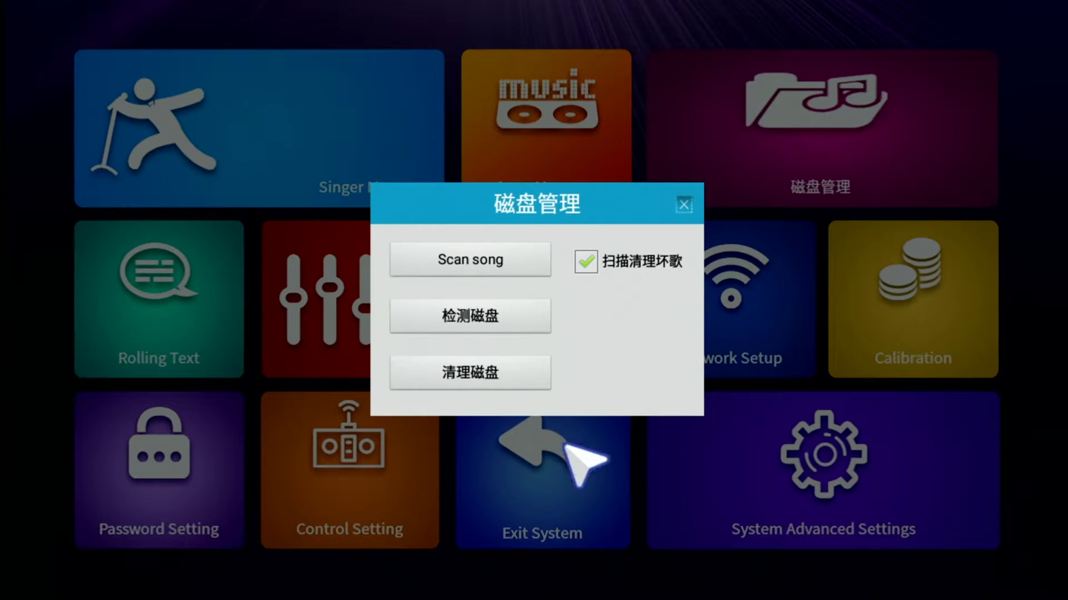
Step: Leave disk management for the home screen, then reopen System Maint via Service > Setting
click(591, 491)
click(590, 490)
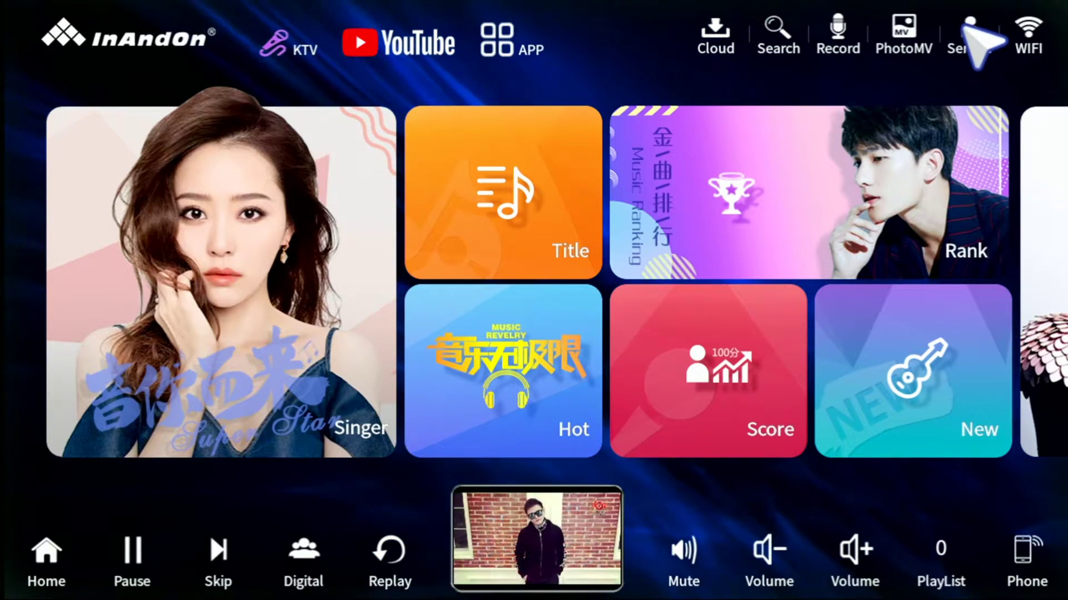
click(966, 31)
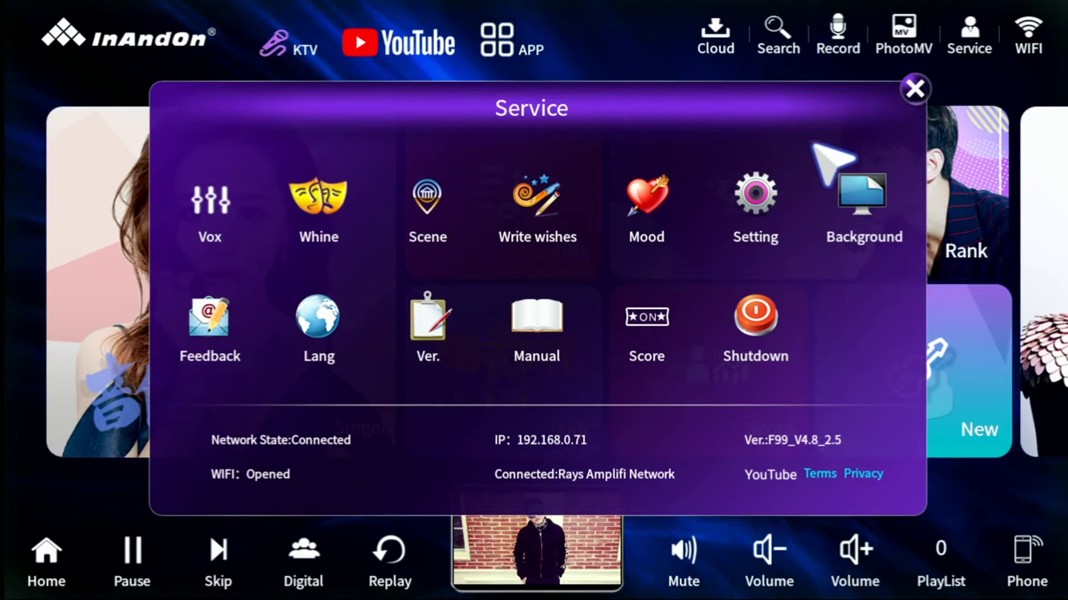
click(756, 194)
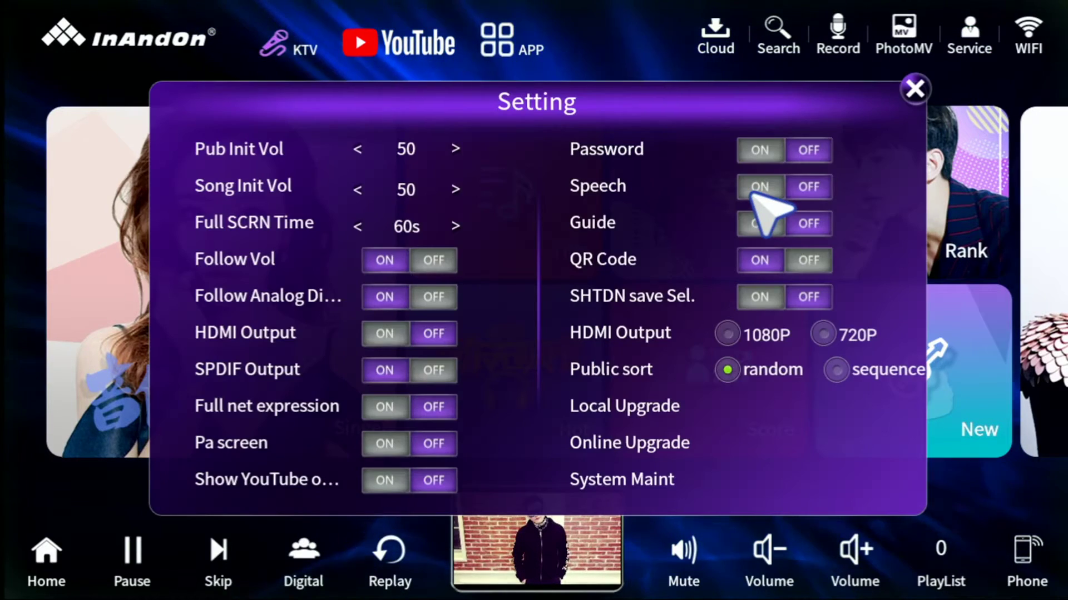
click(653, 476)
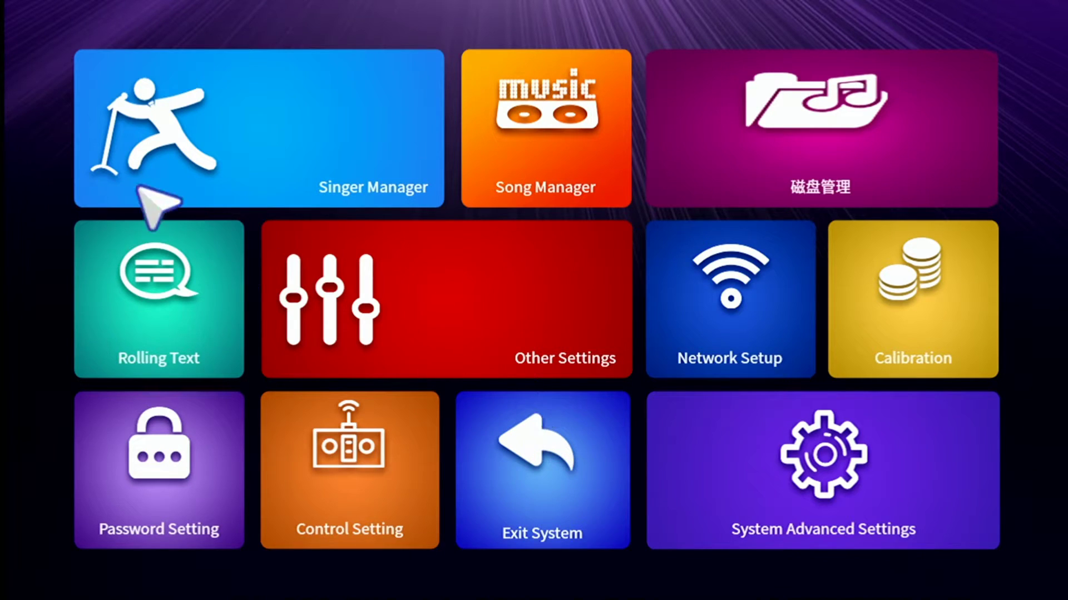
Step: In Other Settings, review the Setup System baudrate options, then return to the Setting tab
click(441, 315)
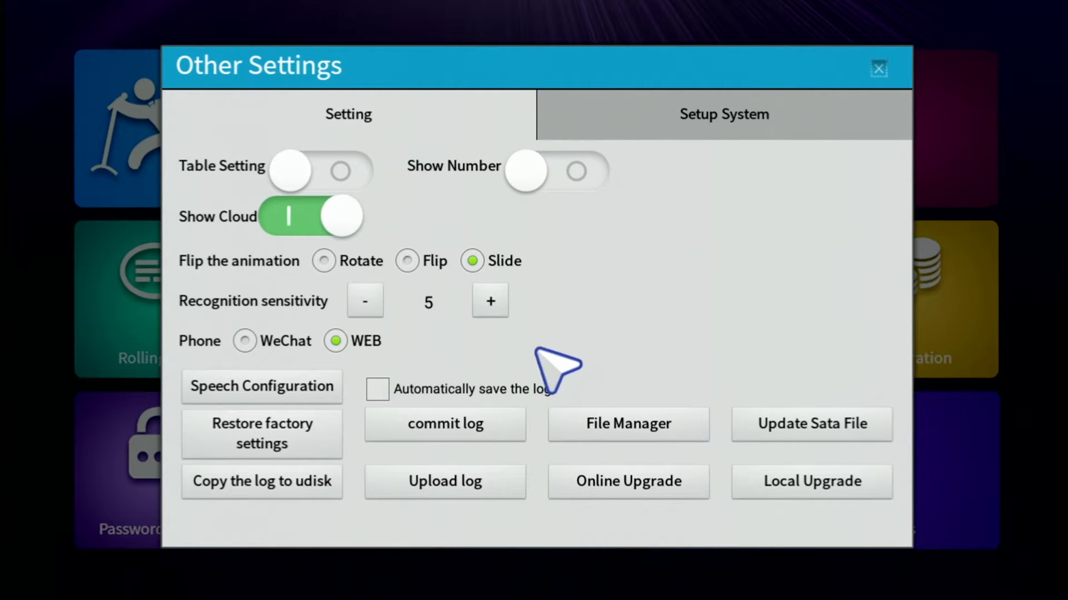
click(726, 118)
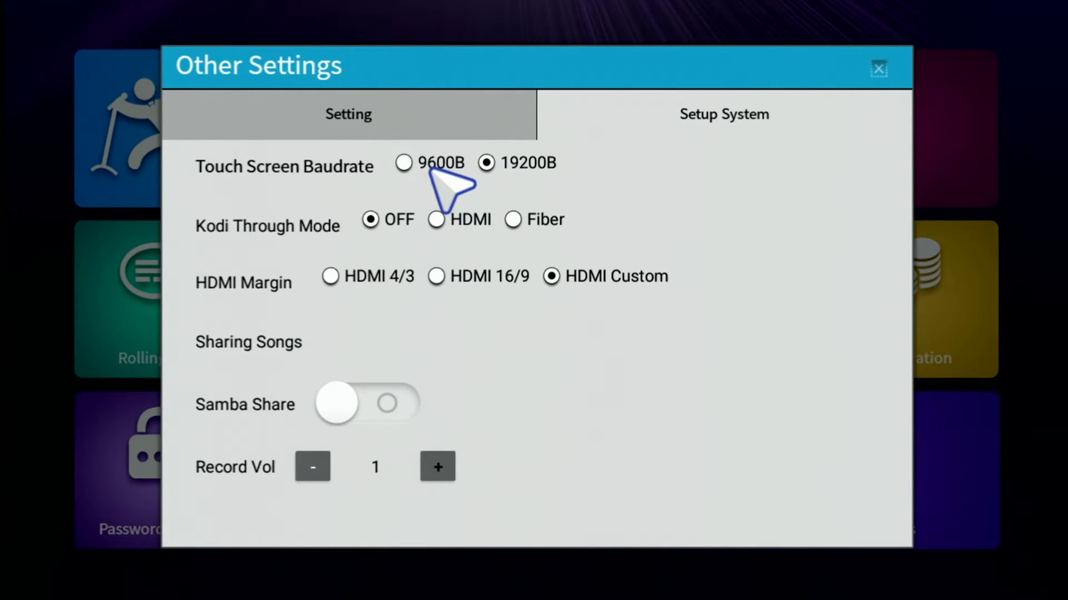
click(411, 109)
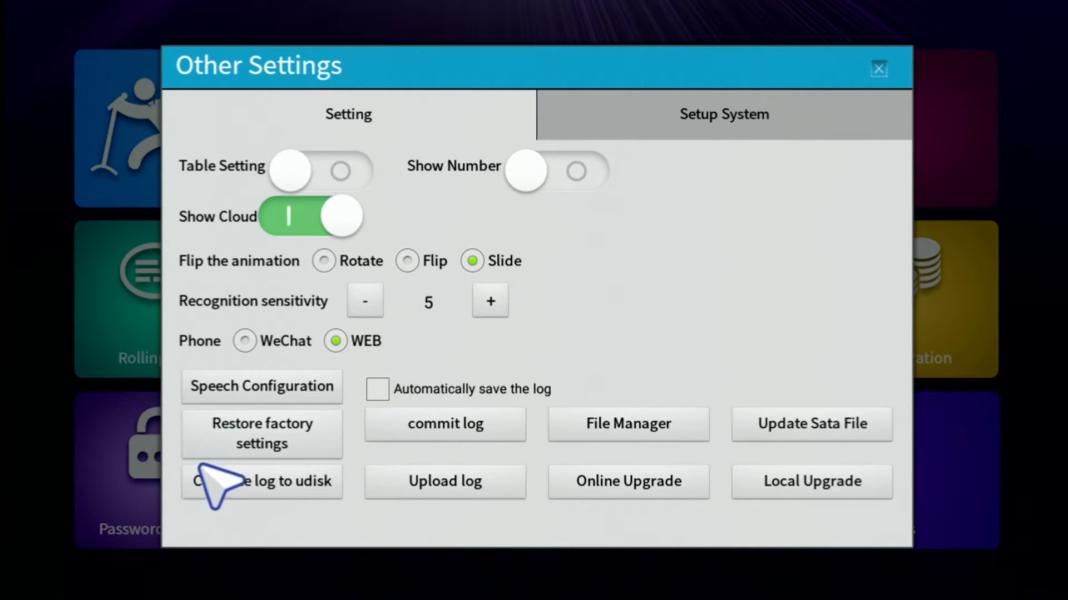
Step: Restore factory settings and confirm the reset on the Warm Prompt
click(282, 439)
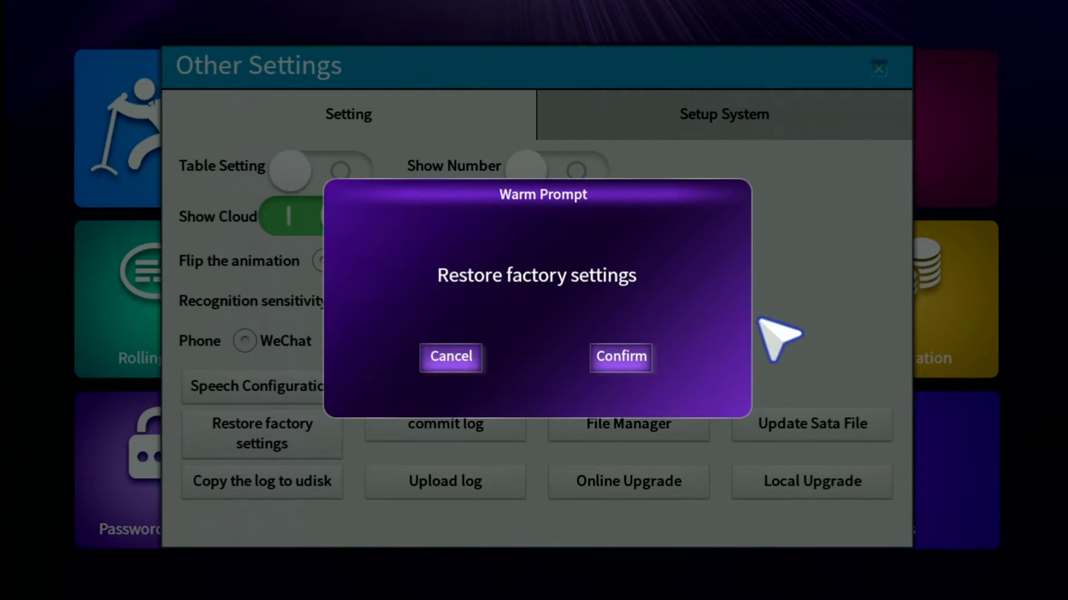
click(596, 359)
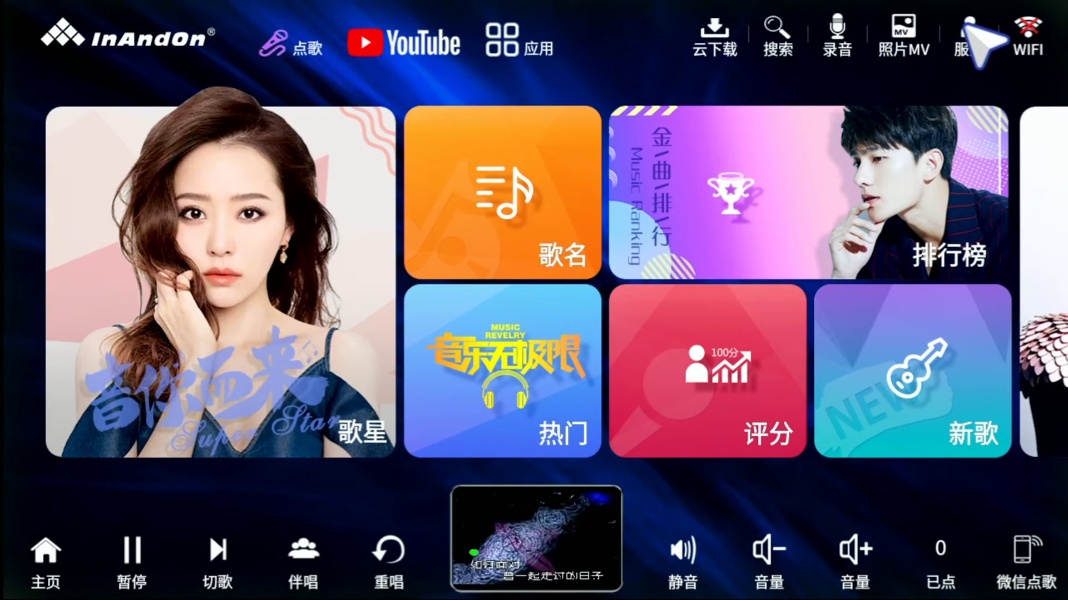
Step: Switch the interface language to English from the service panel
click(970, 33)
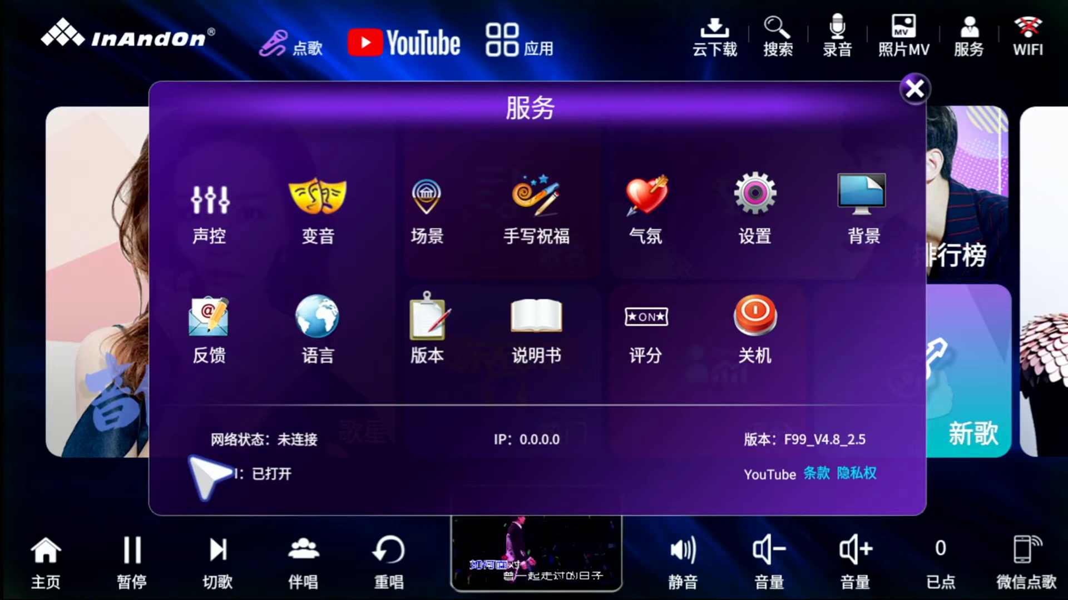
key(Escape)
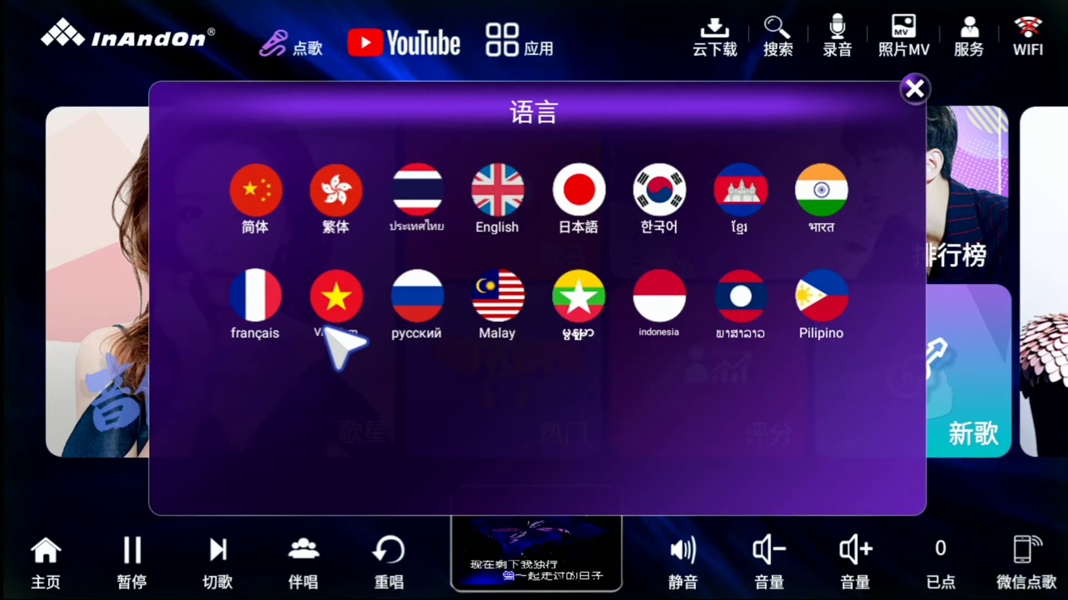
click(494, 212)
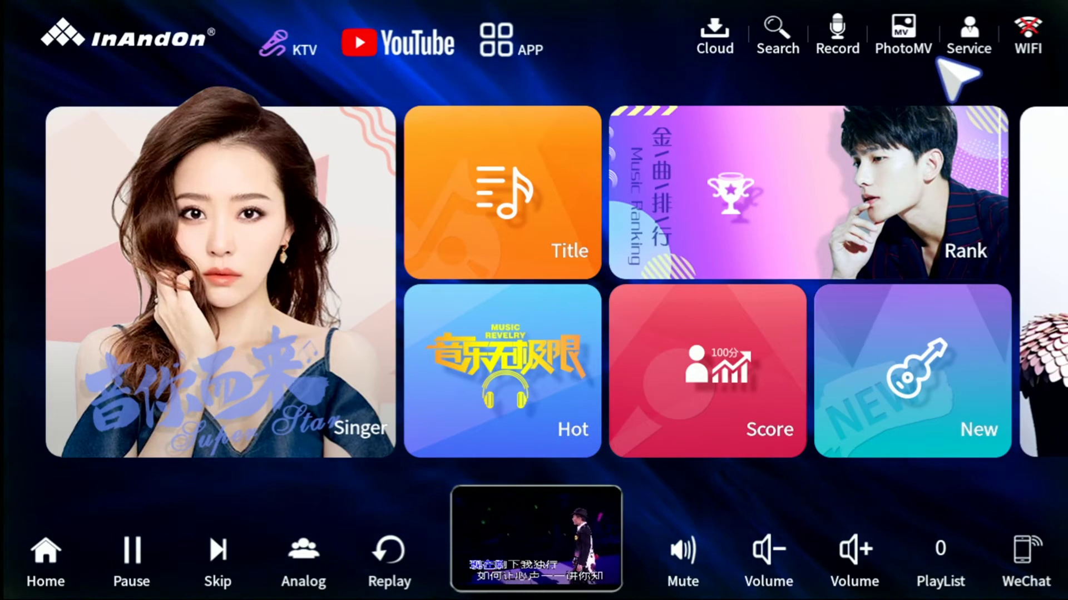
Step: Enter the six-digit maintenance password to unlock the Setting panel
click(970, 34)
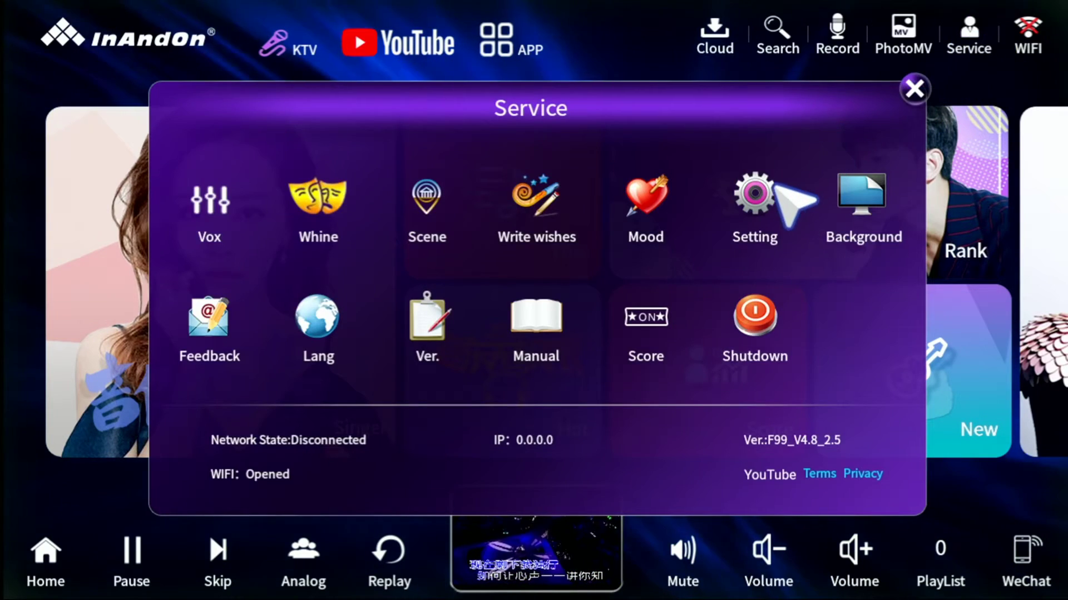
click(766, 210)
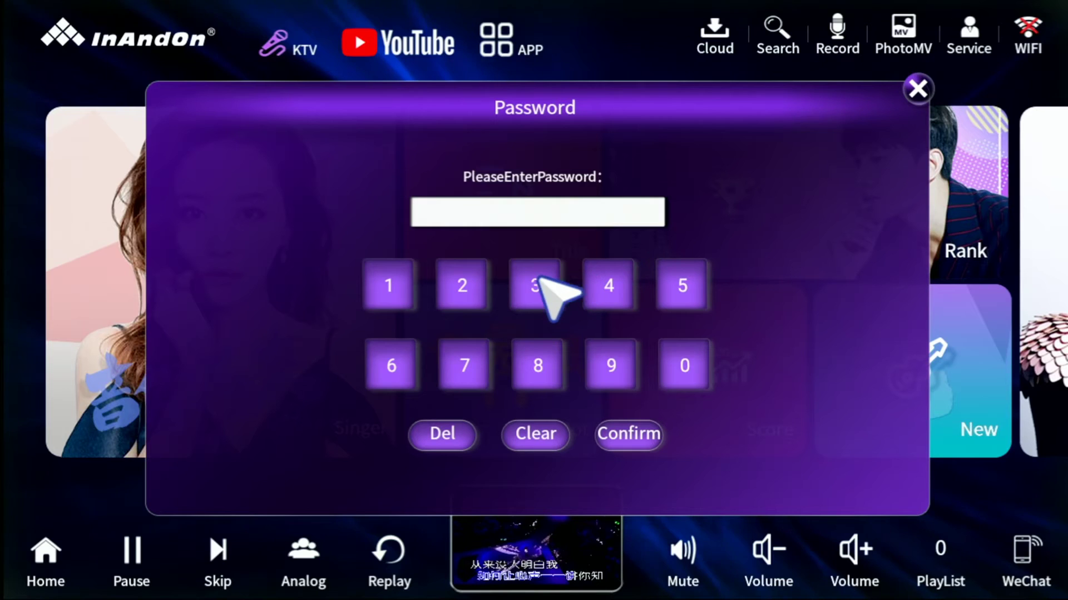
click(537, 282)
click(606, 288)
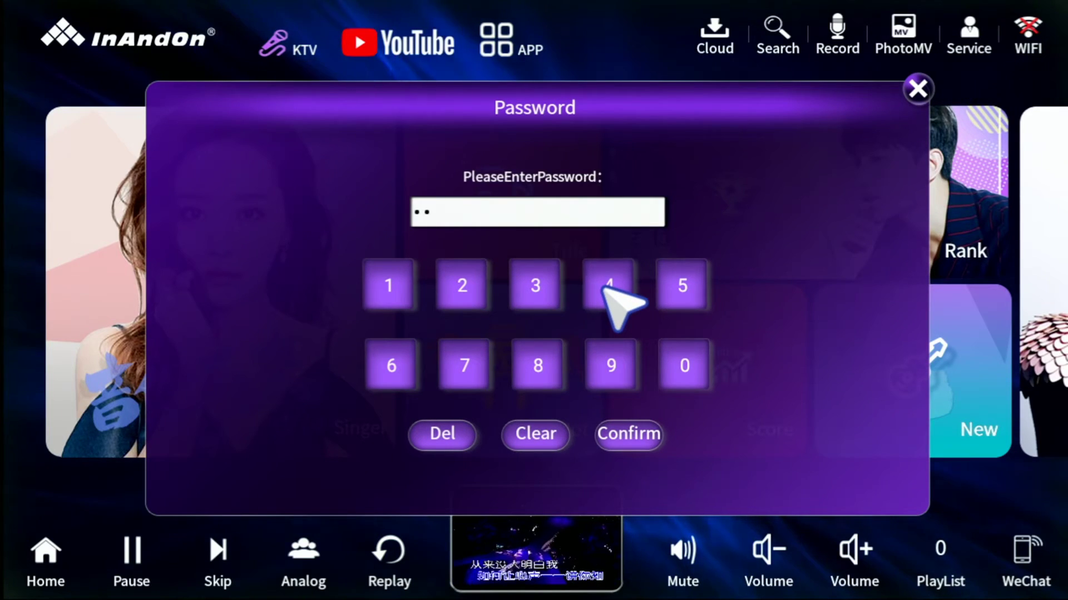
click(470, 384)
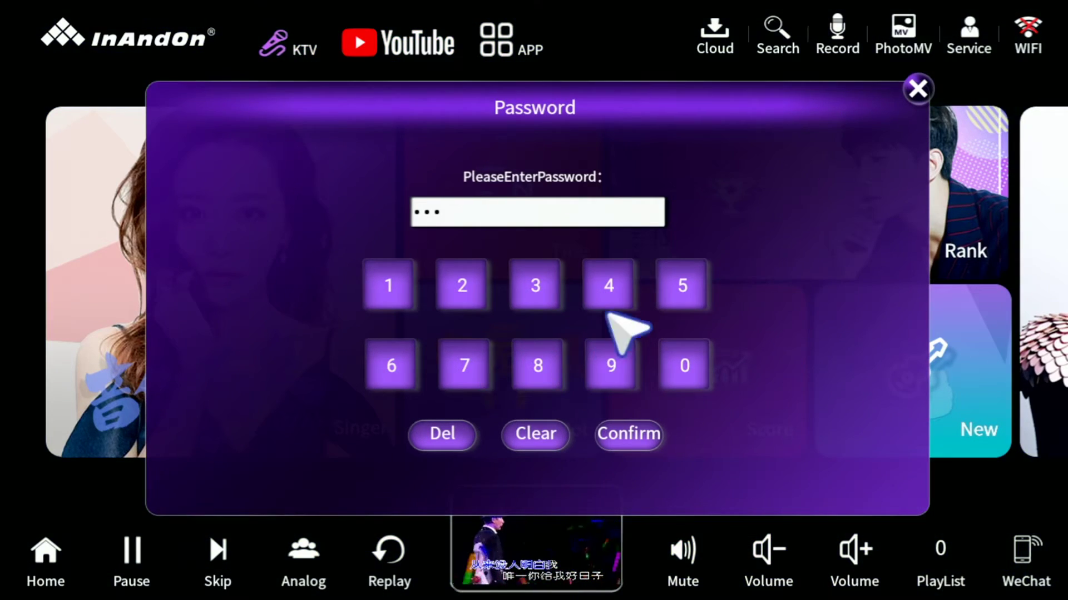
click(598, 284)
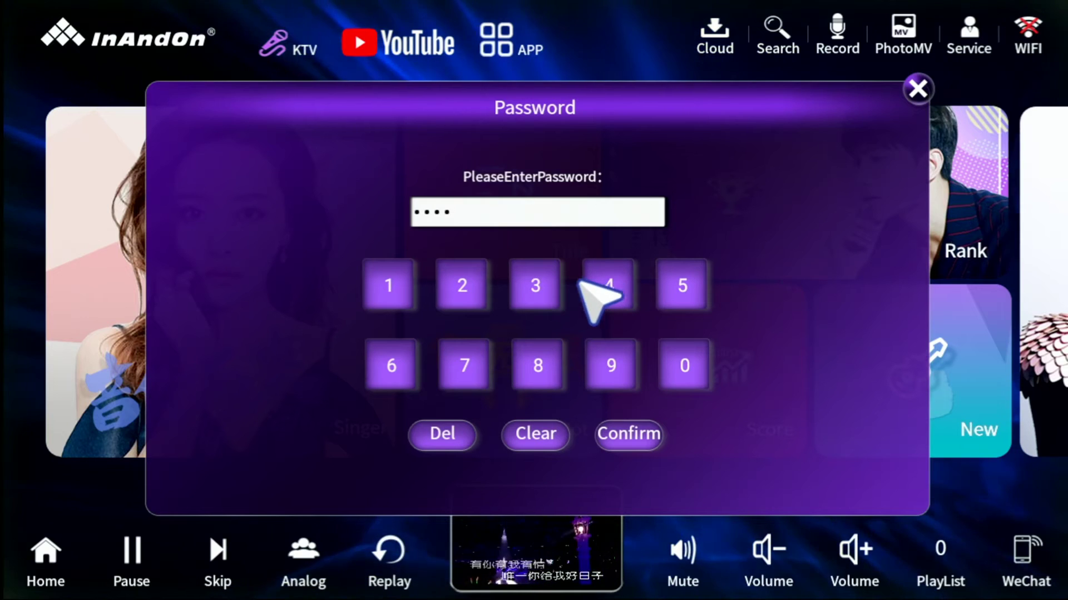
click(541, 288)
click(464, 370)
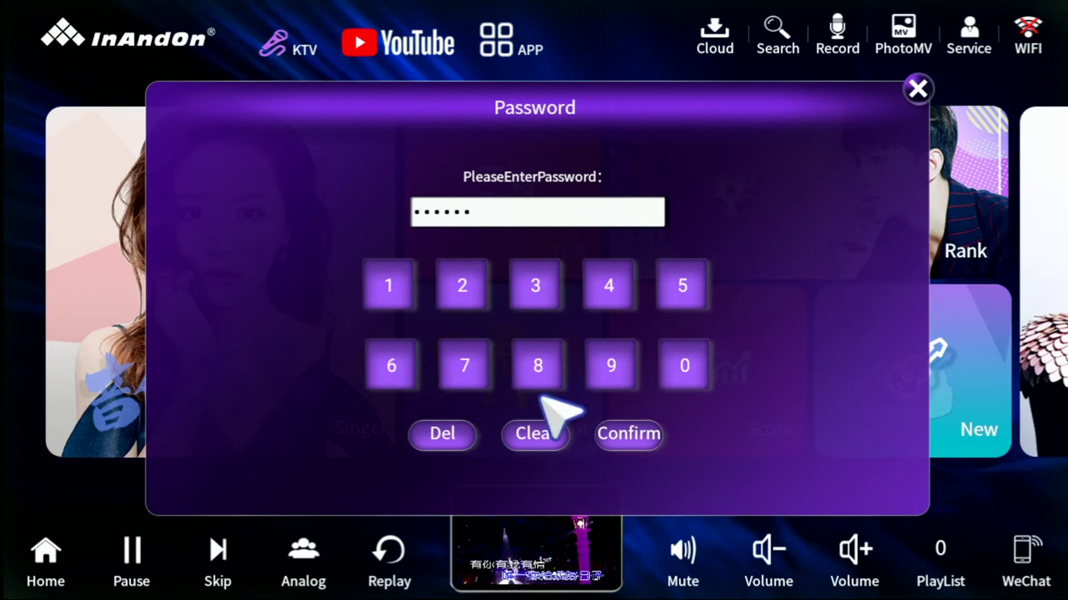
click(639, 445)
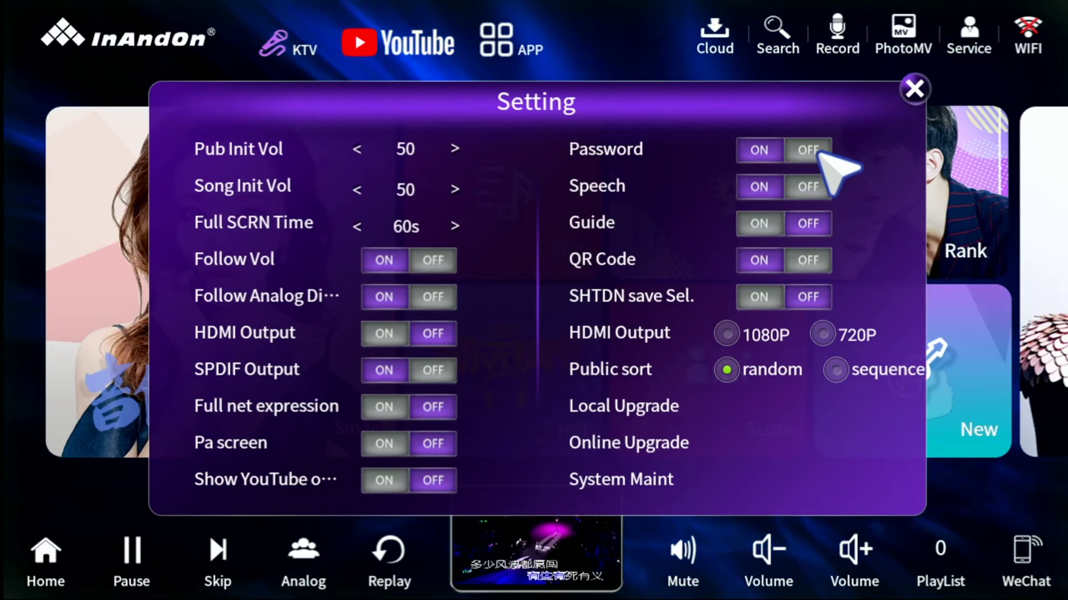
Step: Set Password and Speech to OFF, and choose 9600B touch screen baudrate under Other Settings > Setup System
click(820, 156)
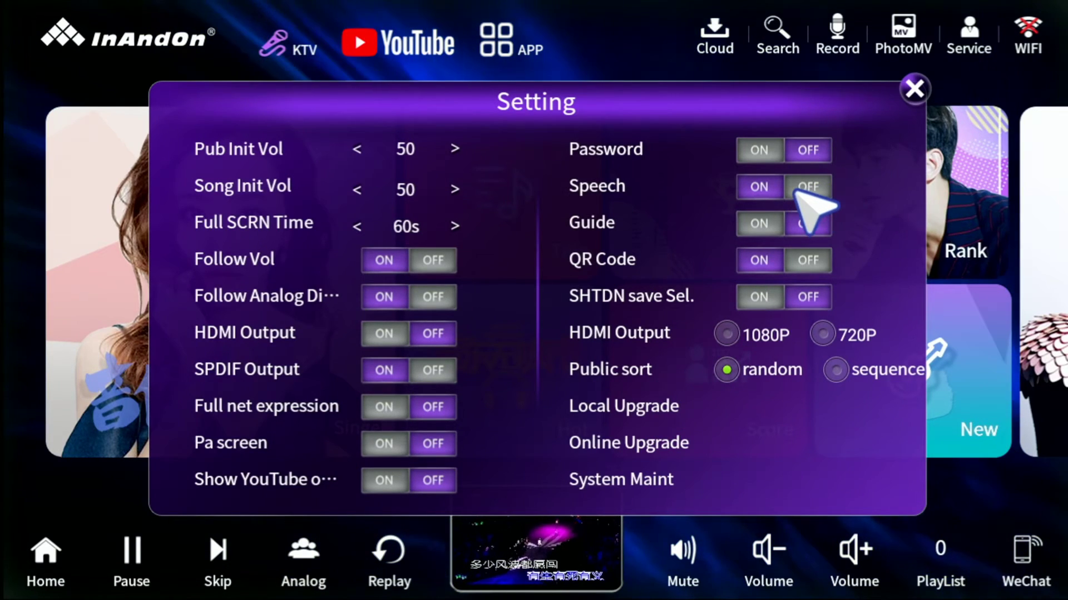
click(801, 189)
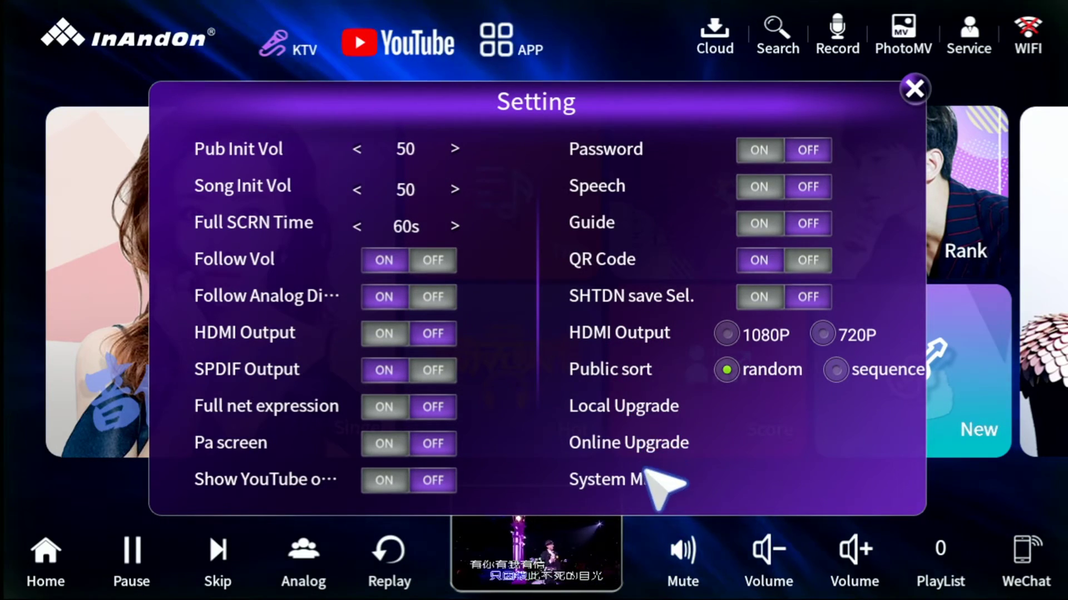
key(Escape)
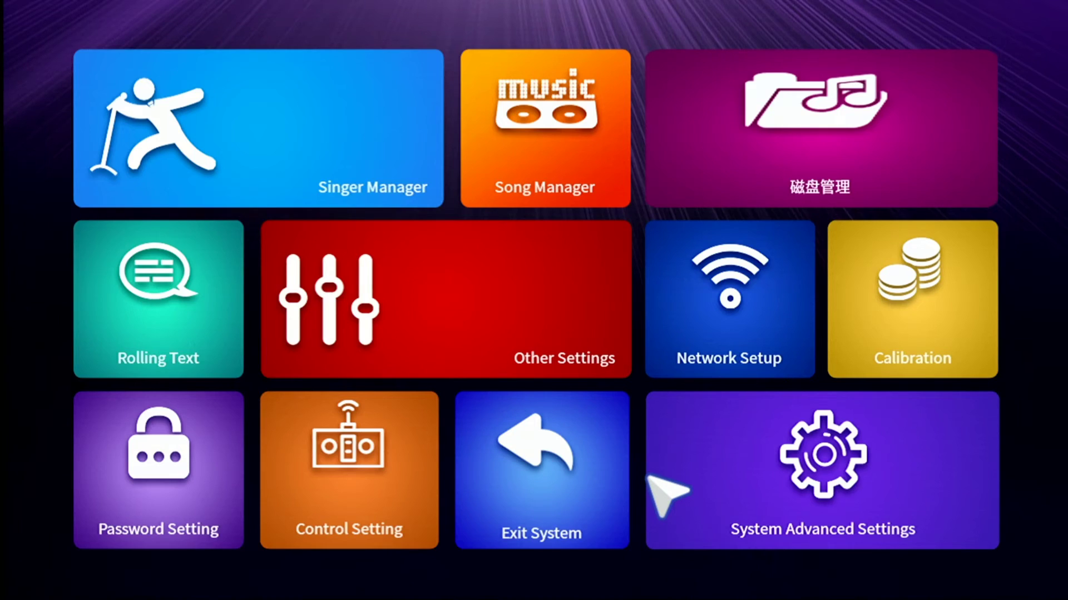
click(315, 299)
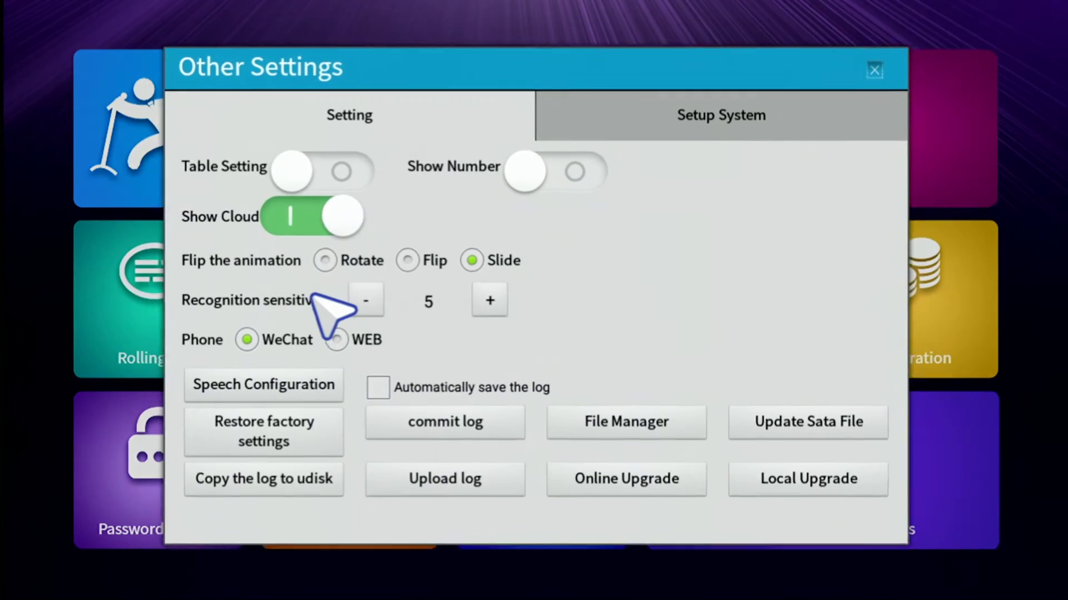
click(733, 96)
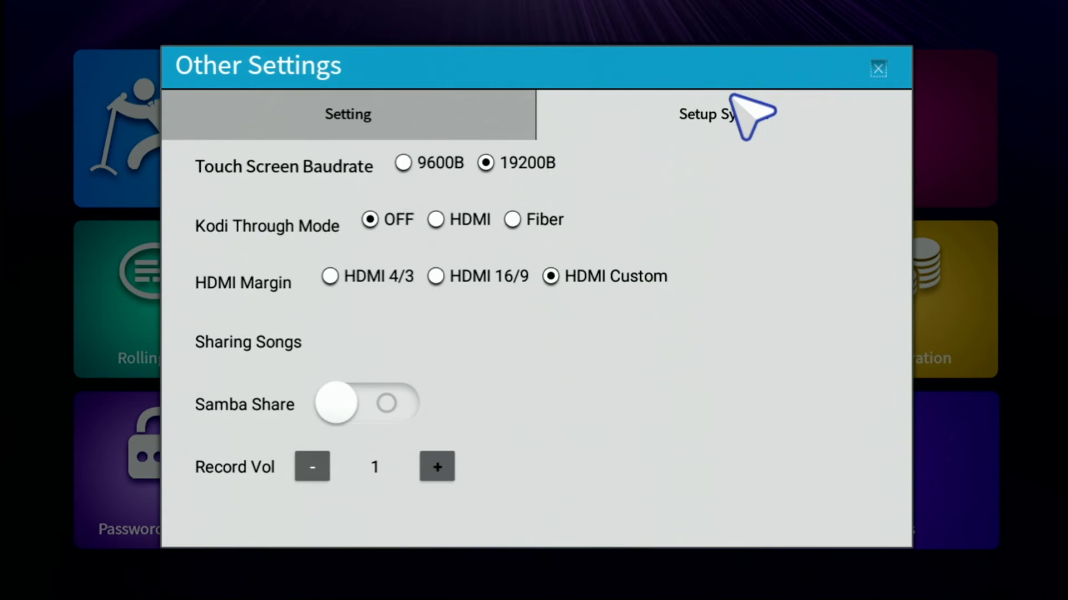
click(407, 168)
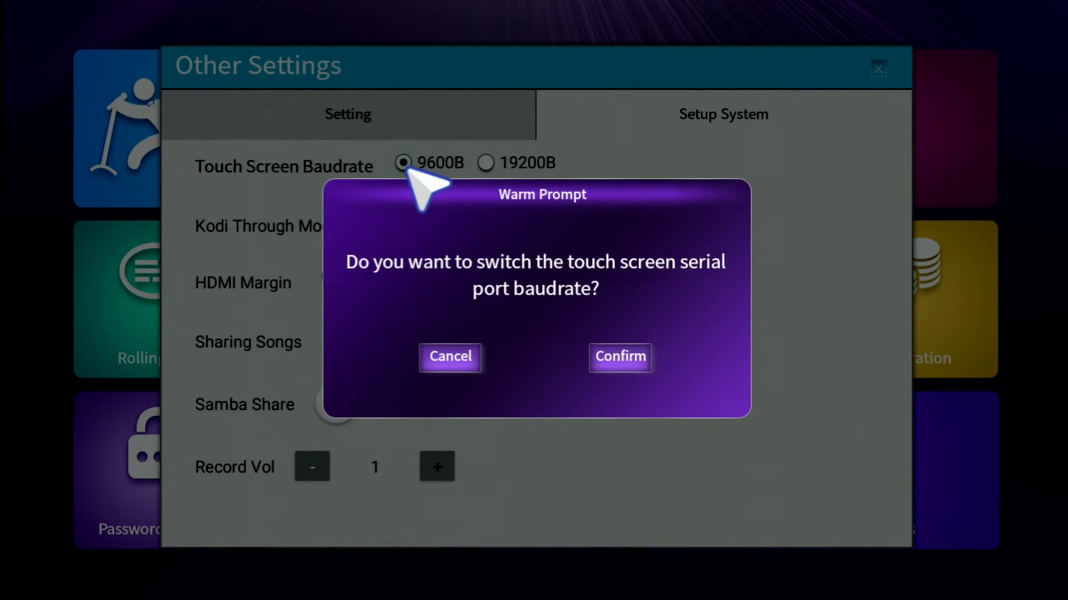
click(630, 364)
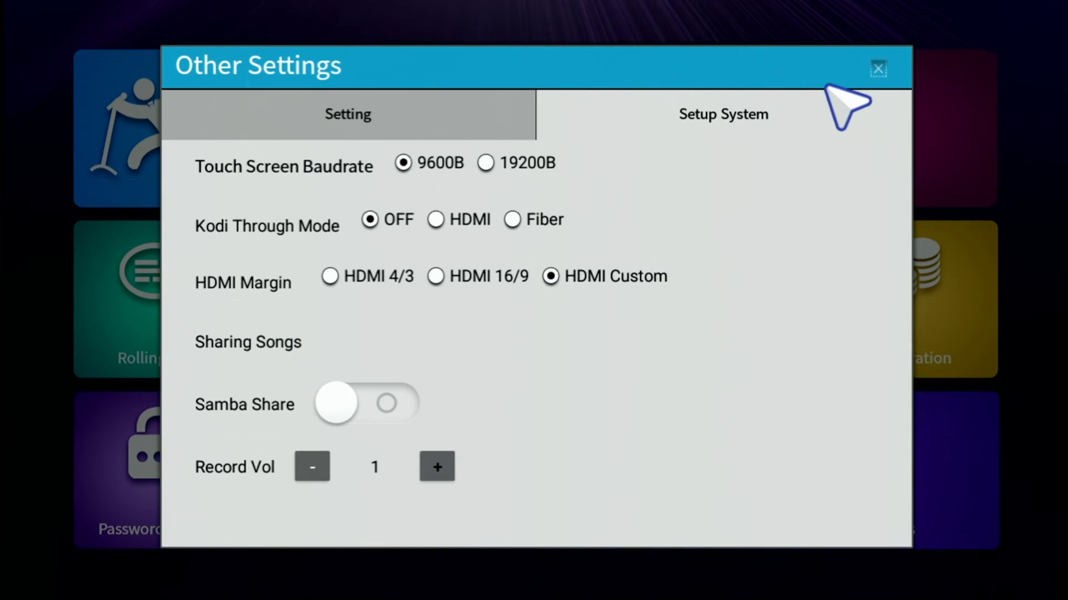
click(879, 51)
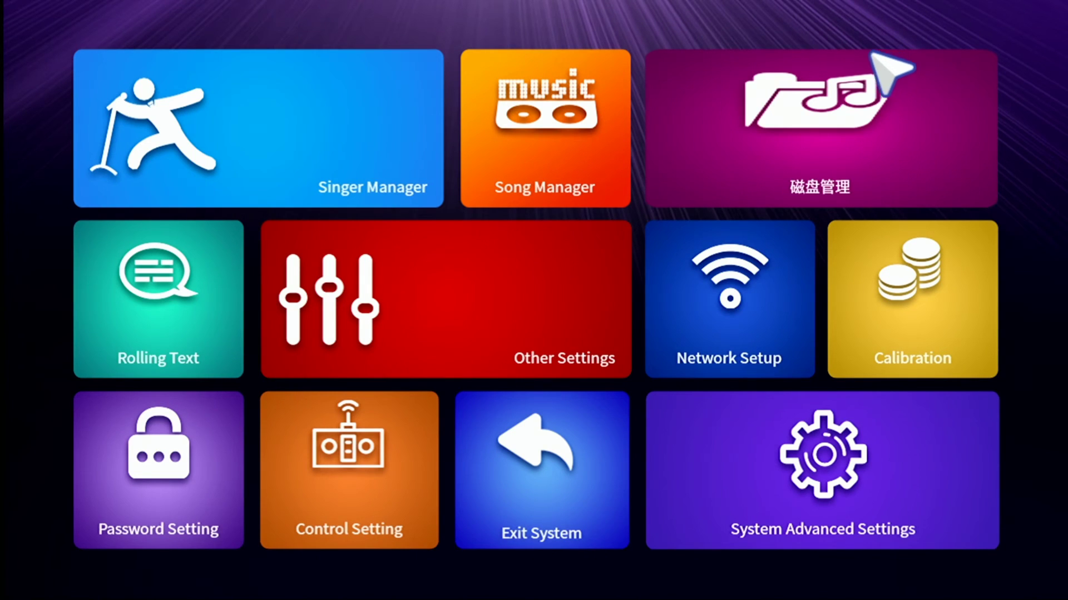
Step: Clear the welcome message in the Rolling Text tile and confirm the empty text
click(147, 273)
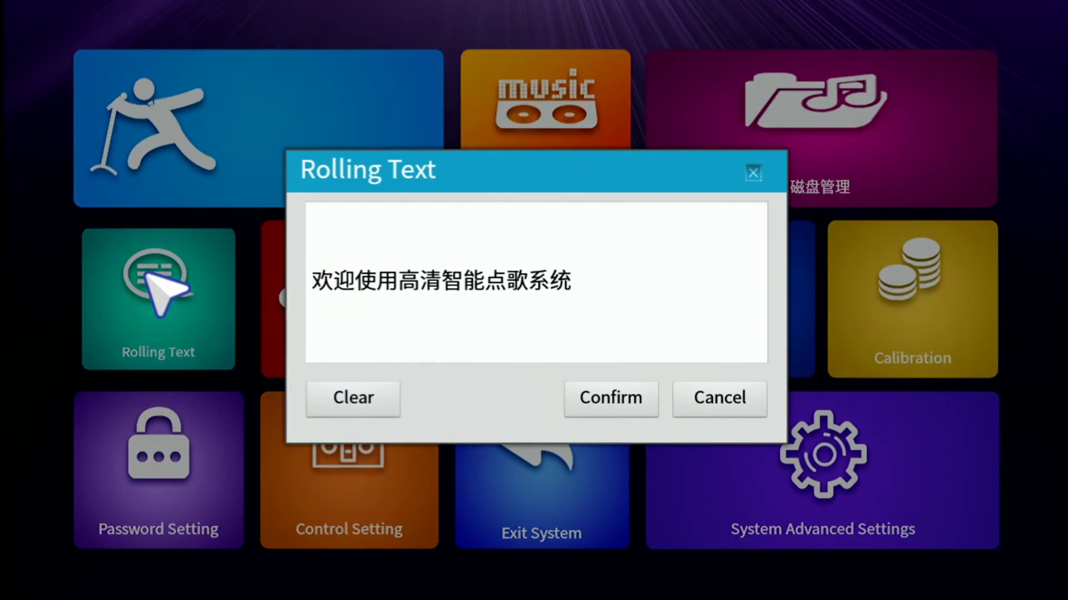
click(366, 405)
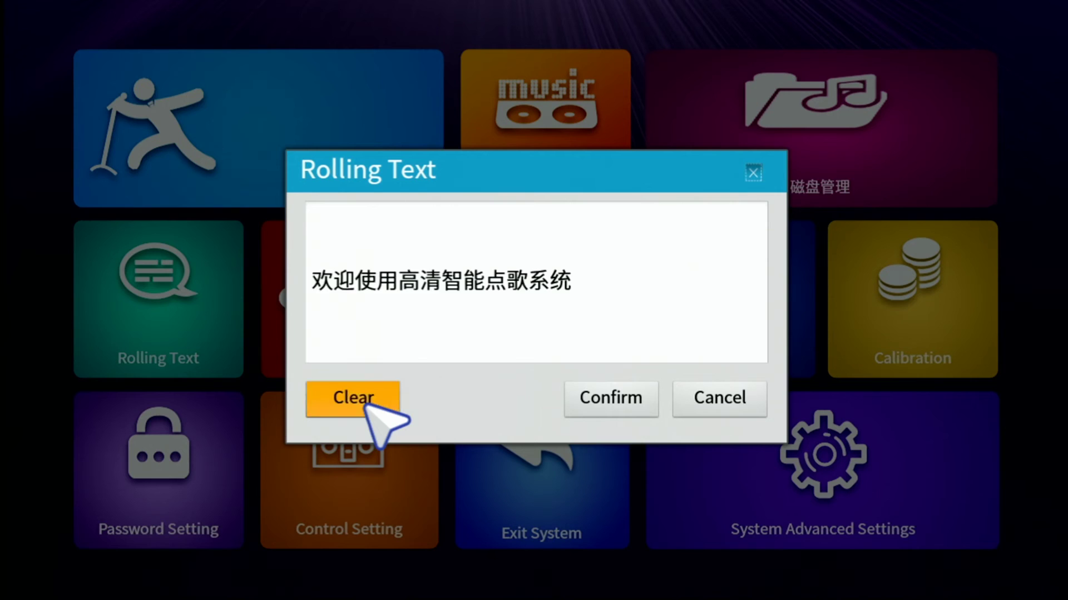
click(610, 399)
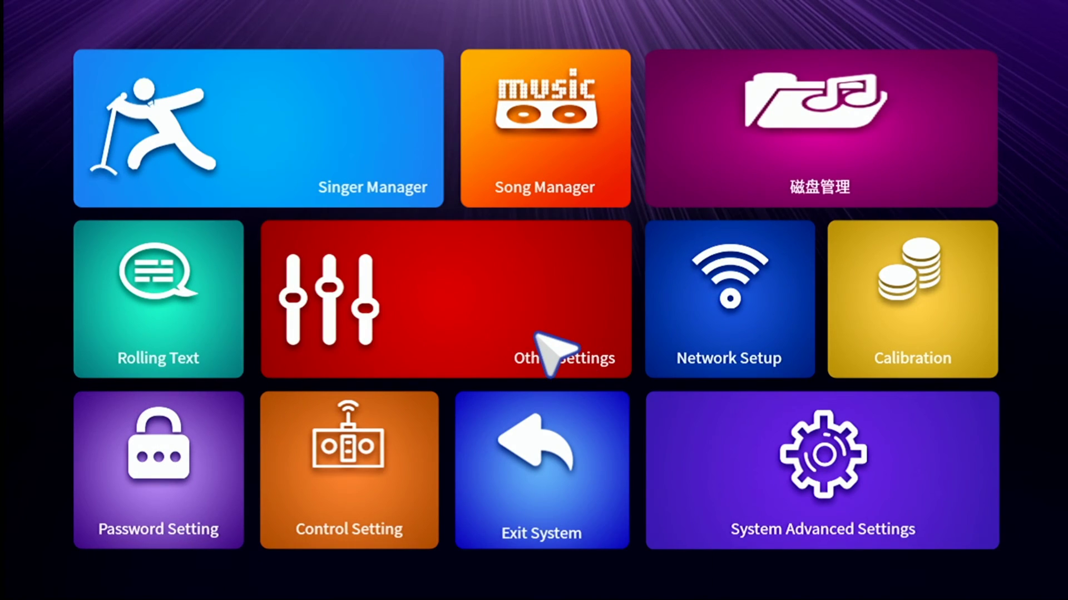
Step: Change Phone mode to WEB in Other Settings and confirm the reboot prompt
click(539, 339)
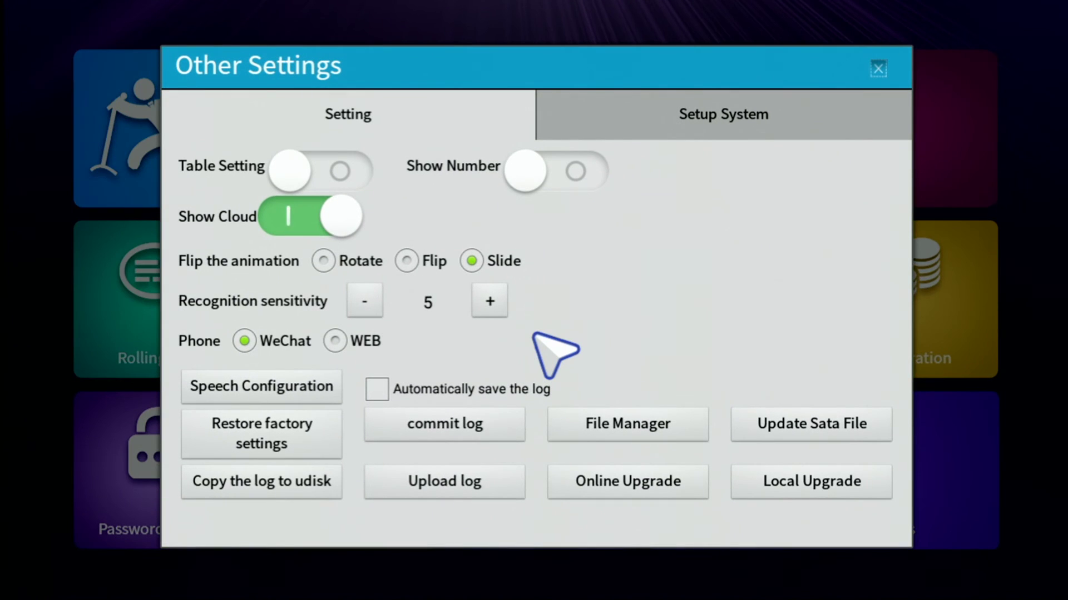
click(354, 349)
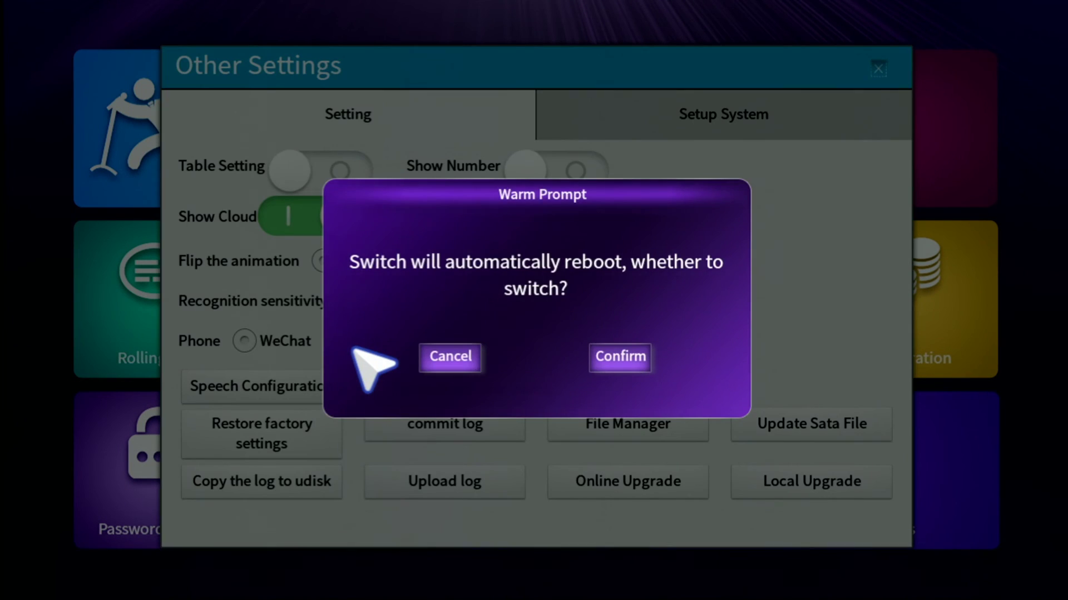
click(617, 357)
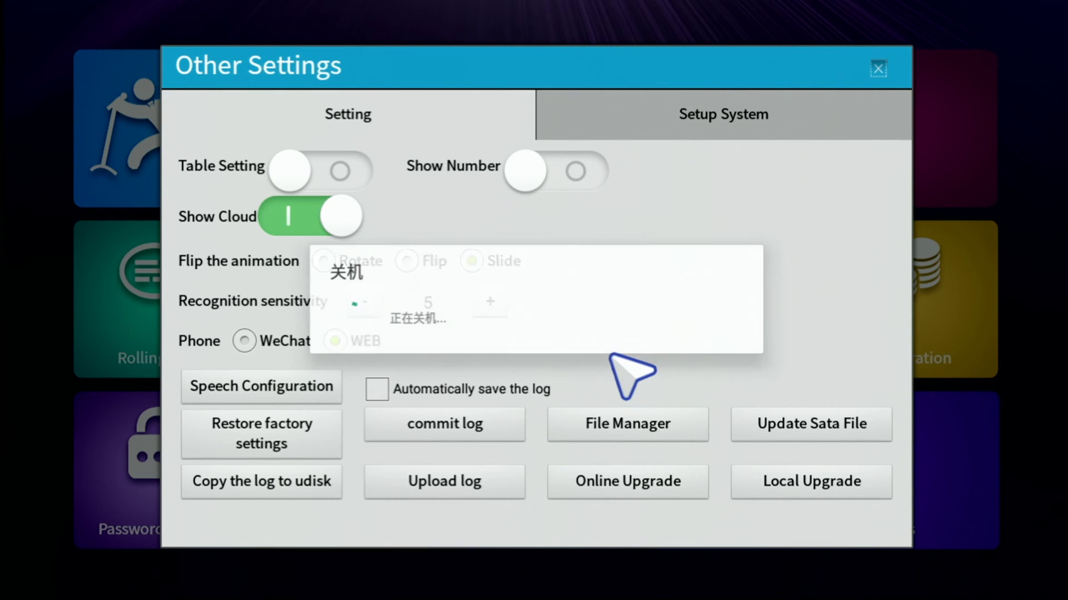